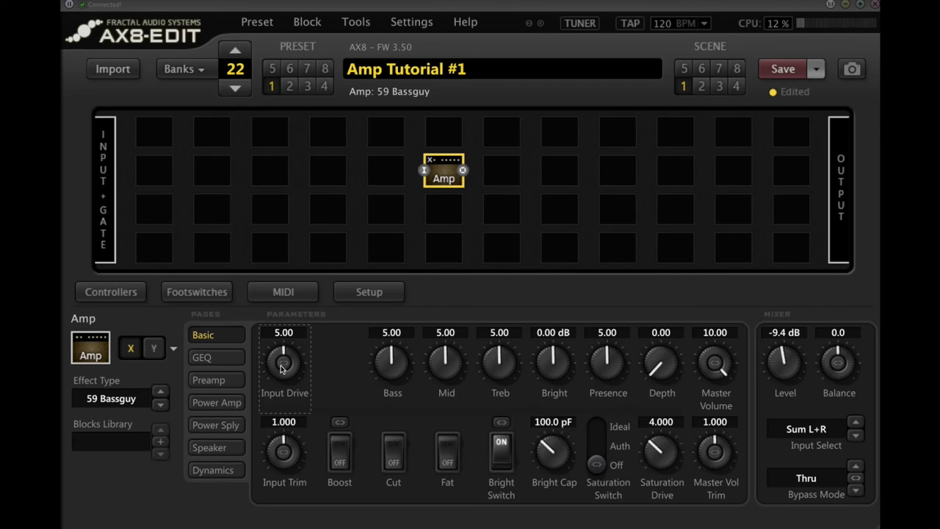
- Turn the amp's Input Drive all the way down to 0, then back up to maximum
{"action": "left_click_drag", "start_coordinate": [283, 367], "coordinate": [72, 374]}
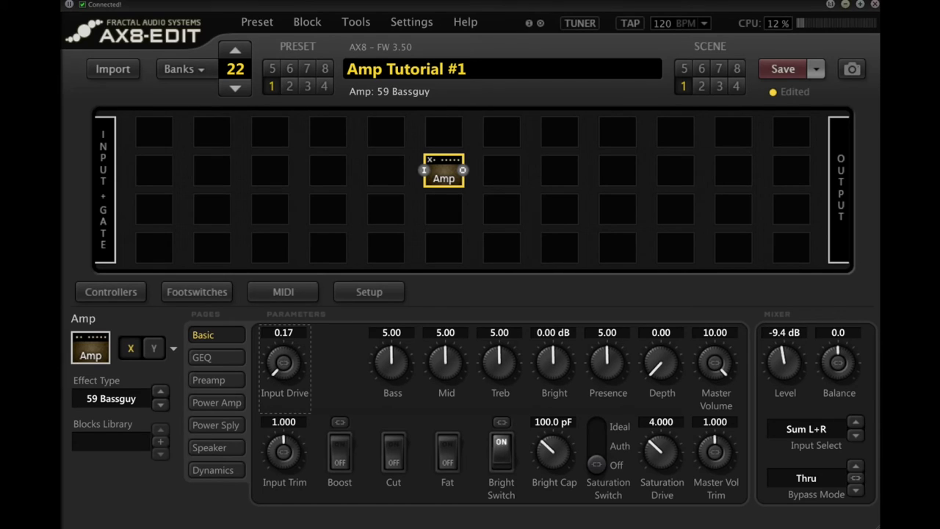
{"action": "mouse_move", "coordinate": [283, 362]}
{"action": "left_mouse_down"}
{"action": "mouse_move", "coordinate": [672, 365]}
{"action": "mouse_move", "coordinate": [285, 362]}
{"action": "left_mouse_up"}
- Try the 236 USA Pre LD2 Red amp type, then settle on 008 1959SLP Jump
{"action": "left_click", "coordinate": [95, 397]}
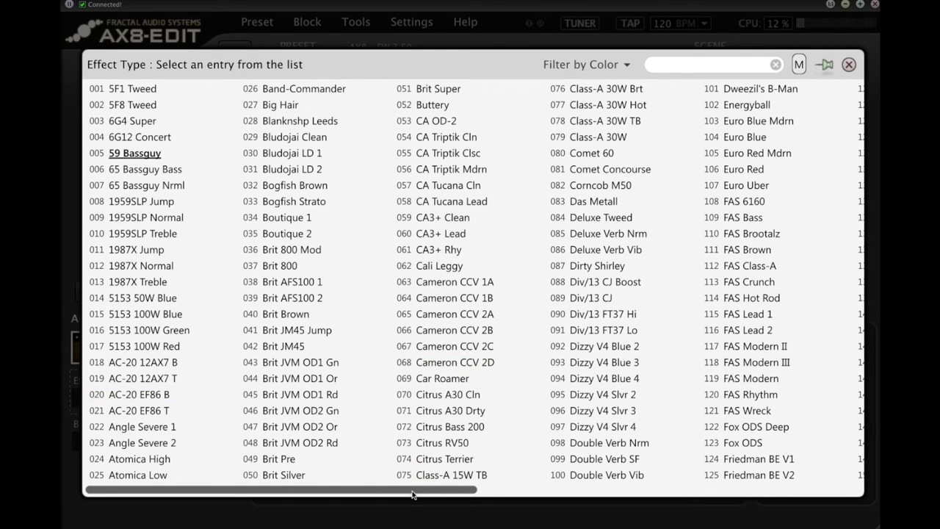
{"action": "left_click_drag", "start_coordinate": [418, 489], "coordinate": [801, 273]}
{"action": "left_click", "coordinate": [776, 251]}
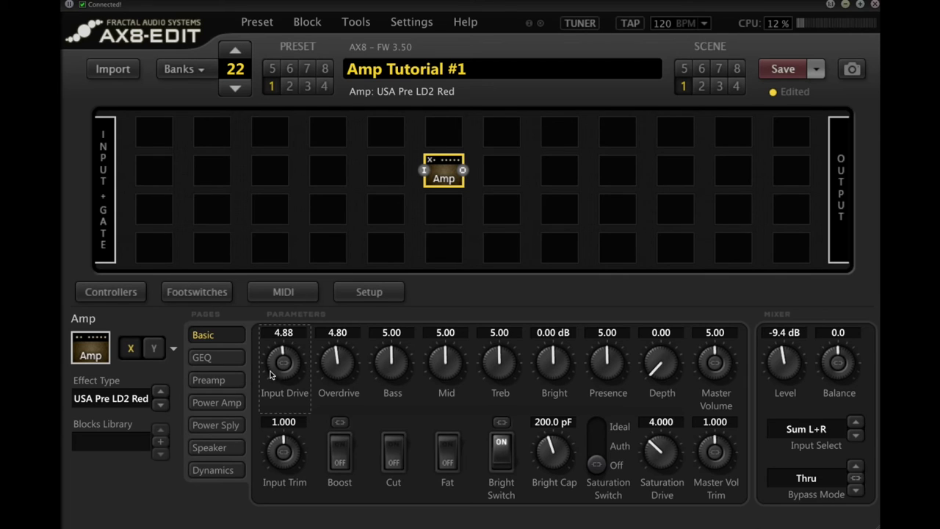
{"action": "left_click", "coordinate": [138, 399]}
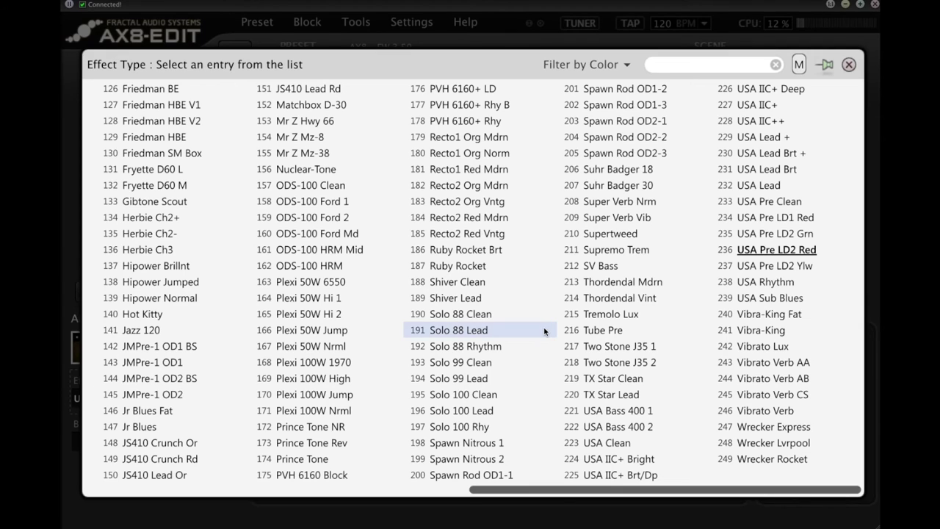
{"action": "left_click", "coordinate": [535, 503]}
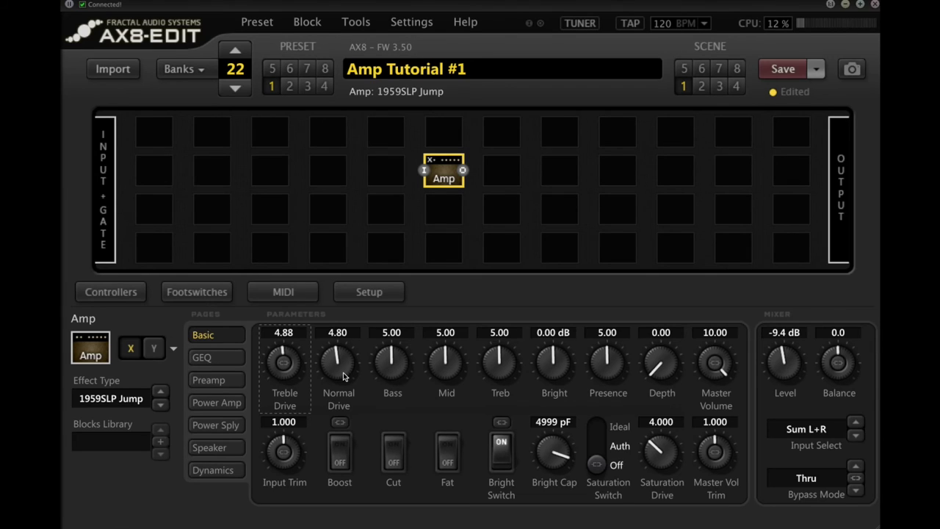
- Set Normal Drive to 4.72 and lower Input Trim to 0.473
{"action": "left_click_drag", "start_coordinate": [344, 376], "coordinate": [815, 383]}
{"action": "left_click_drag", "start_coordinate": [570, 391], "coordinate": [395, 369]}
{"action": "left_click_drag", "start_coordinate": [284, 468], "coordinate": [276, 448]}
{"action": "mouse_move", "coordinate": [294, 466]}
{"action": "left_mouse_down"}
{"action": "mouse_move", "coordinate": [286, 462]}
{"action": "mouse_move", "coordinate": [478, 461]}
{"action": "mouse_move", "coordinate": [257, 453]}
{"action": "mouse_move", "coordinate": [294, 461]}
{"action": "left_mouse_up"}
- Switch the Boost, Cut and Fat toggles on, with Treble at 4.90
{"action": "left_click", "coordinate": [286, 359]}
{"action": "left_click", "coordinate": [343, 448]}
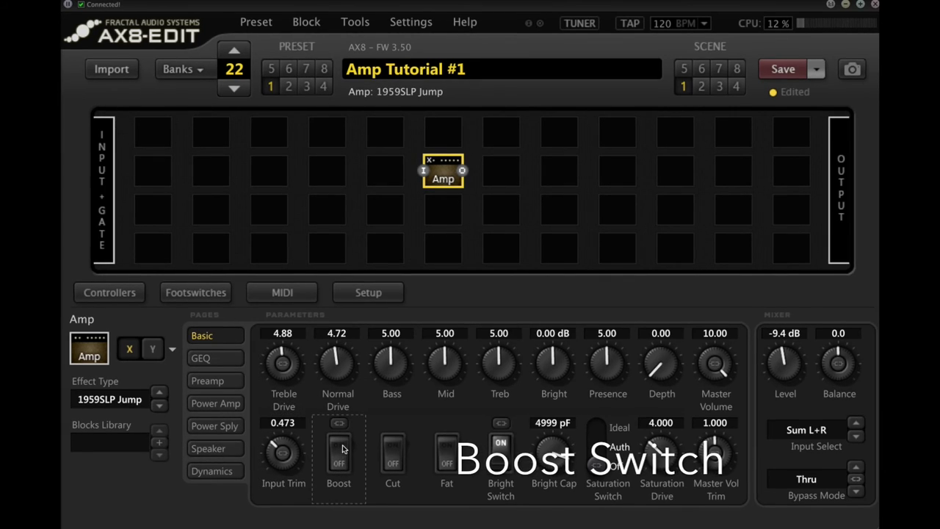
{"action": "left_click", "coordinate": [342, 449]}
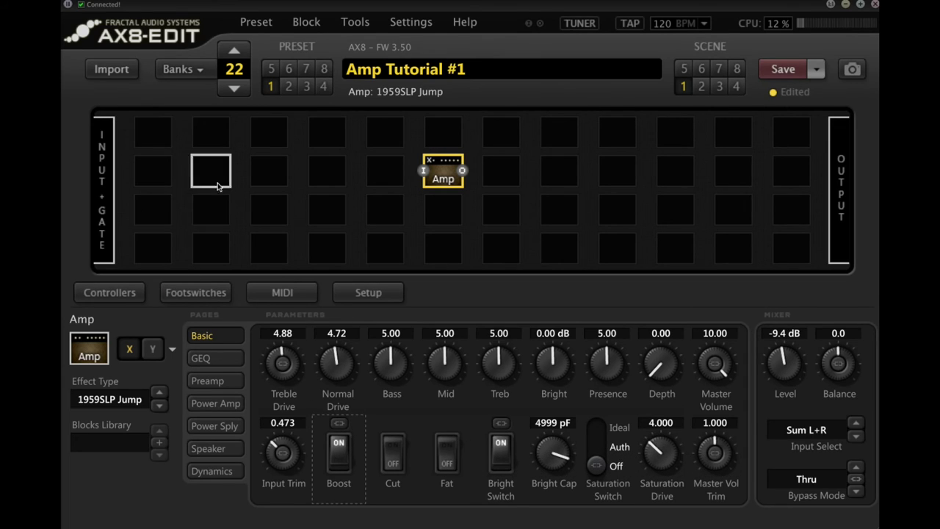
{"action": "left_click", "coordinate": [393, 447]}
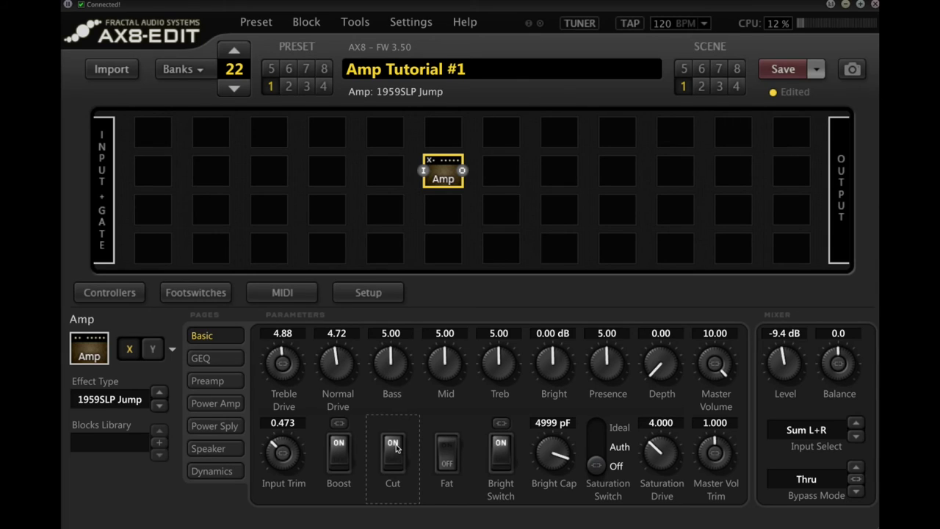
{"action": "left_click", "coordinate": [448, 461]}
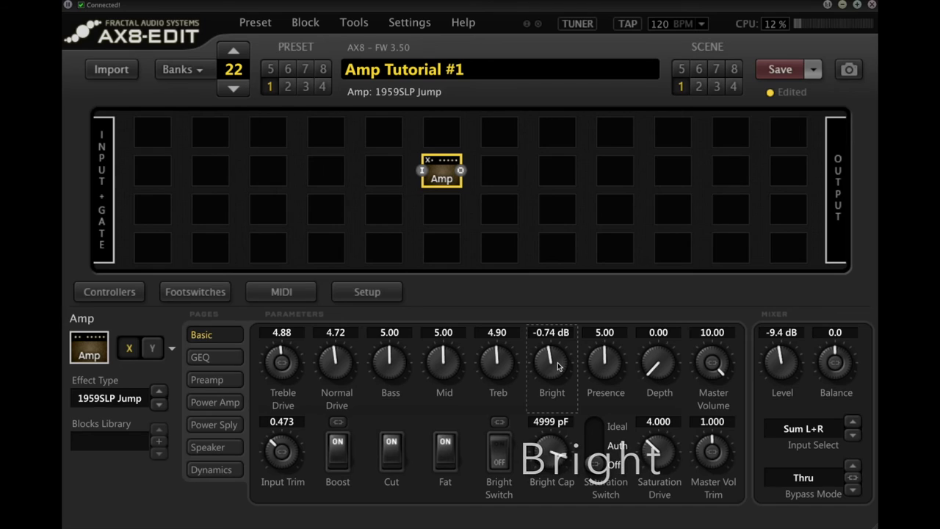
- Turn the Bright Switch off and set the Bright knob to 0.37 dB
{"action": "mouse_move", "coordinate": [557, 362]}
{"action": "left_mouse_down"}
{"action": "mouse_move", "coordinate": [157, 354]}
{"action": "mouse_move", "coordinate": [852, 366]}
{"action": "mouse_move", "coordinate": [558, 363]}
{"action": "left_mouse_up"}
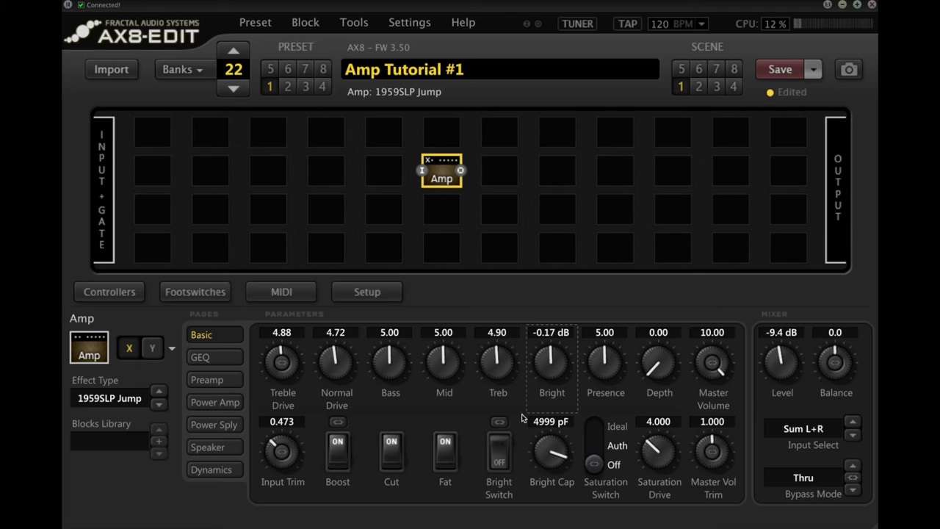
{"action": "left_click", "coordinate": [541, 369]}
{"action": "mouse_move", "coordinate": [540, 369]}
{"action": "left_mouse_down"}
{"action": "mouse_move", "coordinate": [820, 379]}
{"action": "mouse_move", "coordinate": [281, 366]}
{"action": "mouse_move", "coordinate": [549, 367]}
{"action": "left_mouse_up"}
- Lower the Bright Cap value to 401.9 pF
{"action": "left_click_drag", "start_coordinate": [552, 451], "coordinate": [560, 457]}
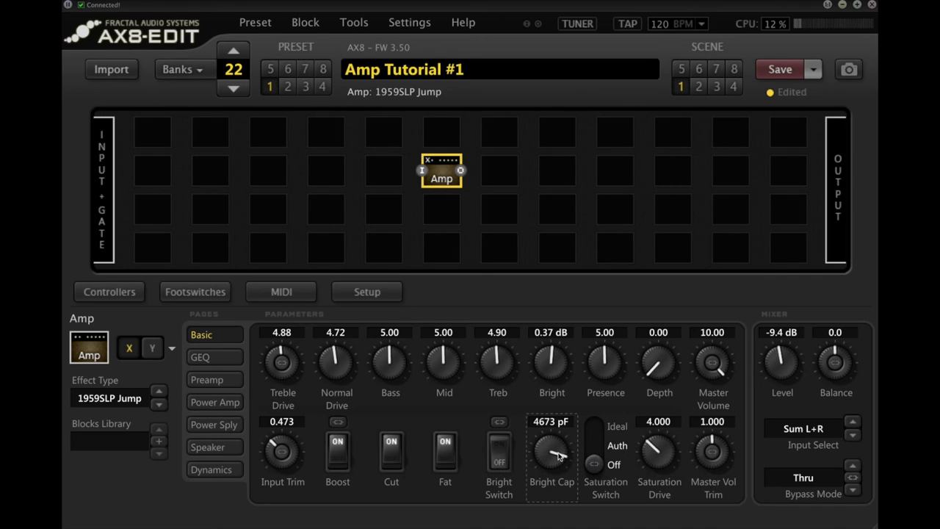
{"action": "left_click_drag", "start_coordinate": [558, 456], "coordinate": [553, 465]}
{"action": "left_click_drag", "start_coordinate": [559, 460], "coordinate": [534, 451]}
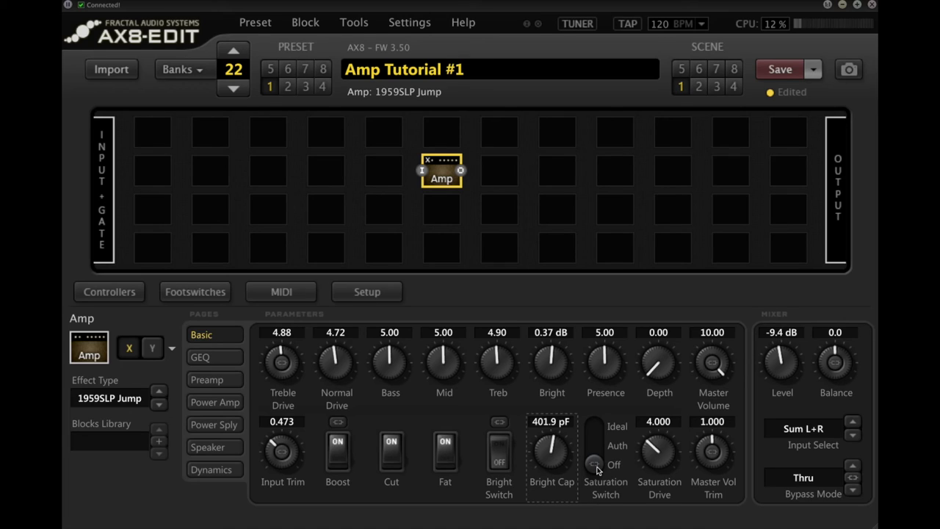
- Leave the Saturation Switch on Ideal after trying Auth, and start raising Saturation Drive
{"action": "left_click", "coordinate": [594, 467]}
{"action": "left_click", "coordinate": [594, 449]}
{"action": "left_click", "coordinate": [593, 430]}
{"action": "left_click", "coordinate": [595, 448]}
{"action": "left_click", "coordinate": [594, 430]}
{"action": "left_click_drag", "start_coordinate": [661, 449], "coordinate": [664, 451]}
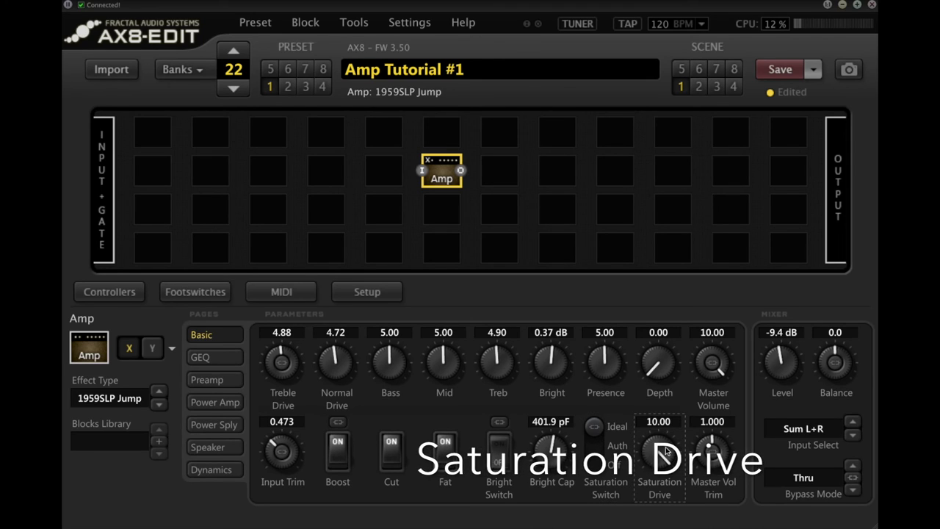
- Bring Saturation Drive up to 10.00, then call up the Effect Type amp list
{"action": "left_click_drag", "start_coordinate": [664, 452], "coordinate": [668, 461]}
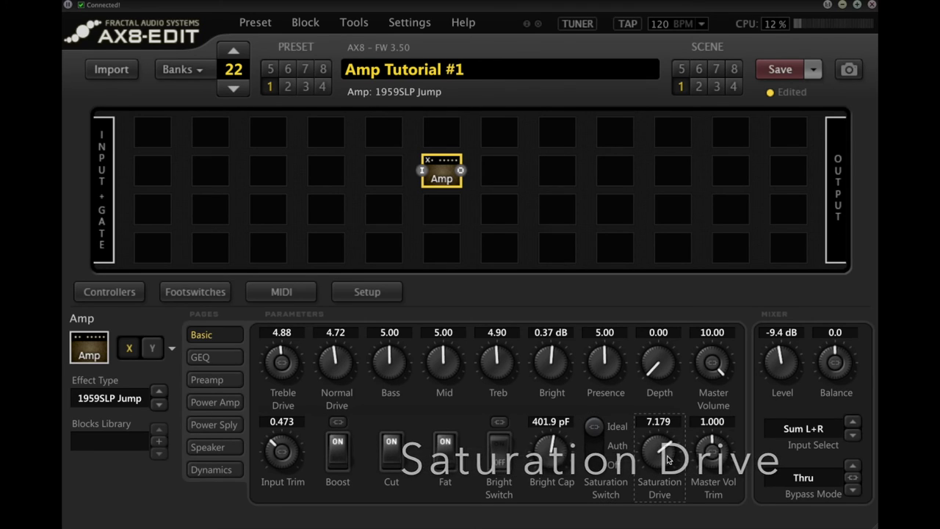
{"action": "scroll", "coordinate": [667, 459], "scroll_direction": "down", "scroll_amount": 3}
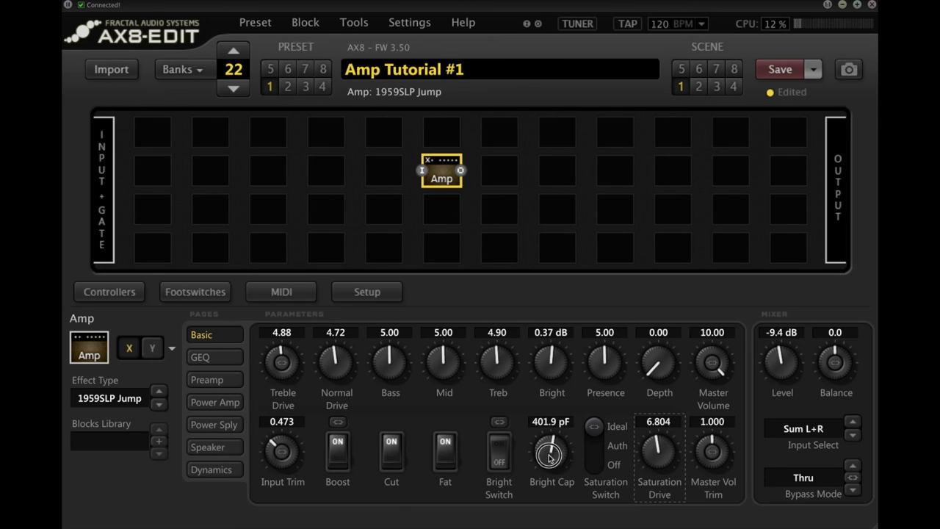
{"action": "scroll", "coordinate": [659, 454], "scroll_direction": "up", "scroll_amount": 2}
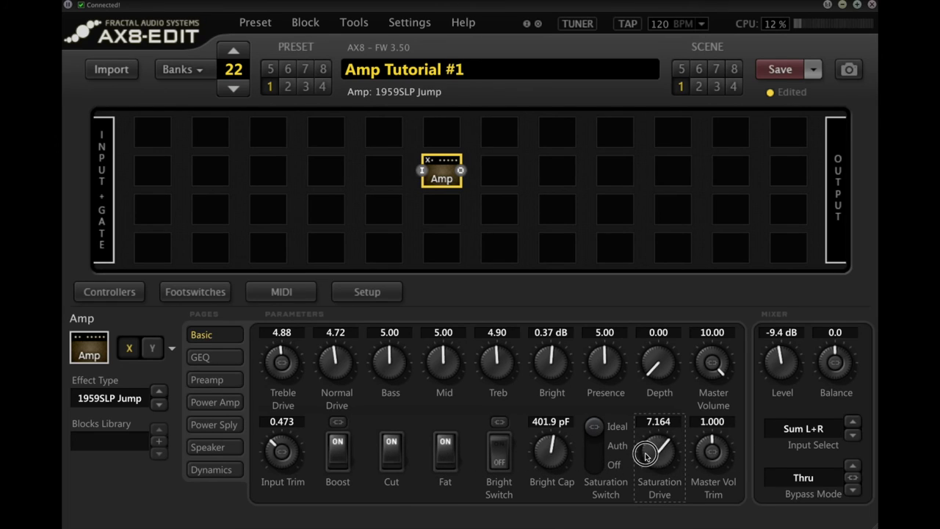
{"action": "mouse_move", "coordinate": [645, 457]}
{"action": "left_mouse_down"}
{"action": "mouse_move", "coordinate": [493, 454]}
{"action": "mouse_move", "coordinate": [640, 458]}
{"action": "left_mouse_up"}
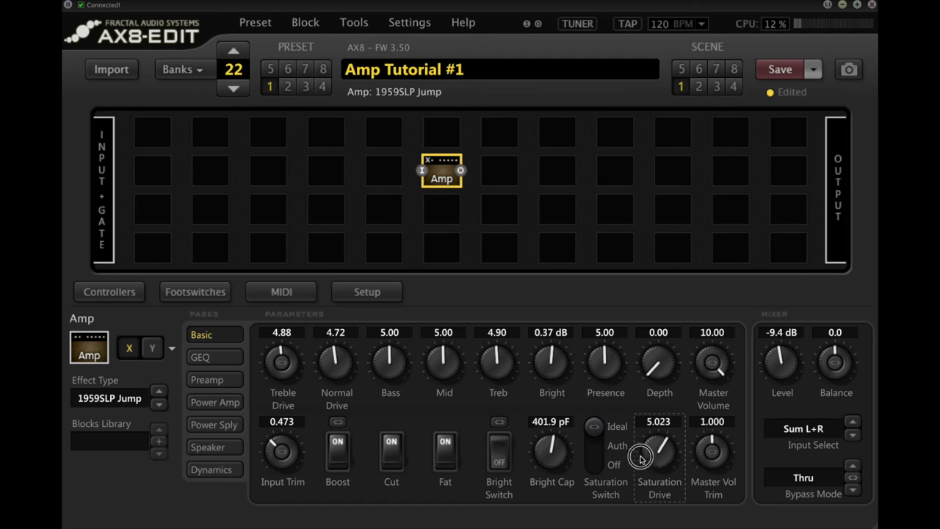
{"action": "scroll", "coordinate": [643, 458], "scroll_direction": "up", "scroll_amount": 5}
{"action": "scroll", "coordinate": [650, 461], "scroll_direction": "up", "scroll_amount": 5}
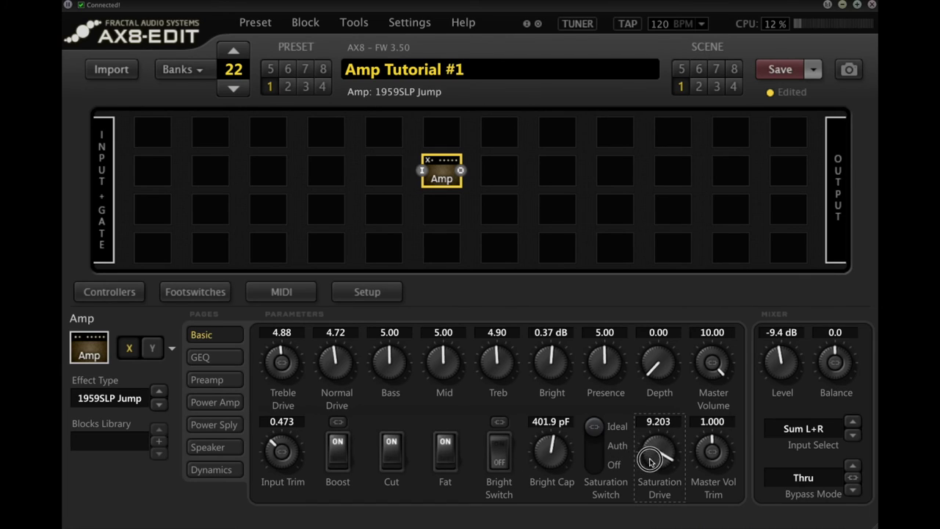
{"action": "scroll", "coordinate": [657, 458], "scroll_direction": "up", "scroll_amount": 4}
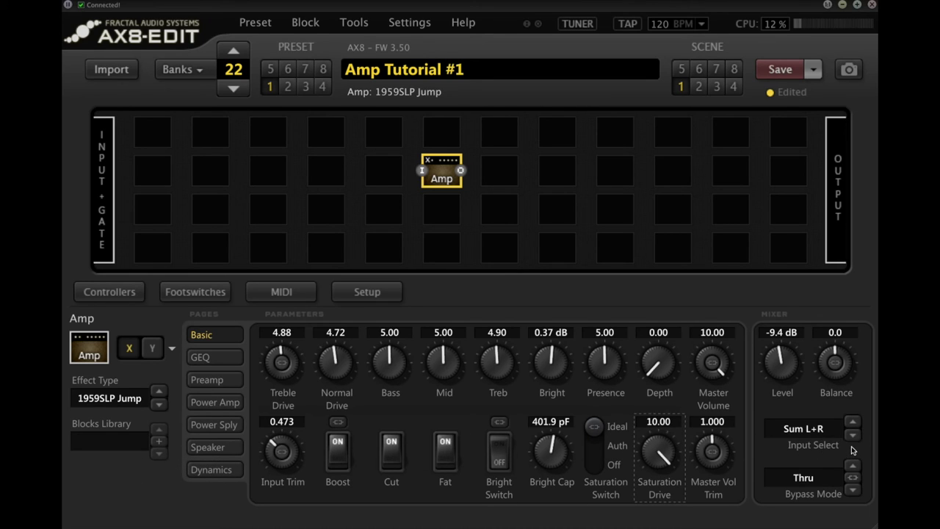
{"action": "left_click", "coordinate": [143, 402]}
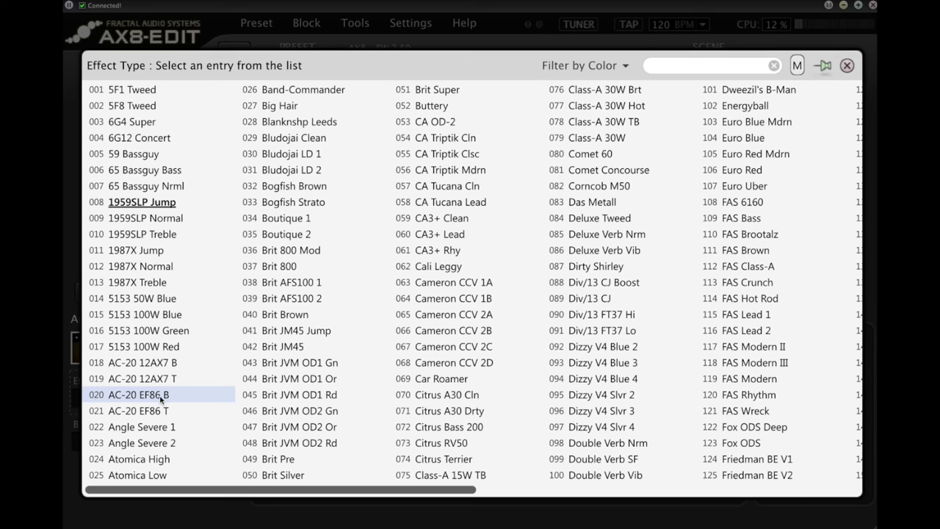
- Select Cameron CCV 2C as the amp type, then scroll Effect Type on to 5153 100W Red
{"action": "left_click", "coordinate": [461, 346]}
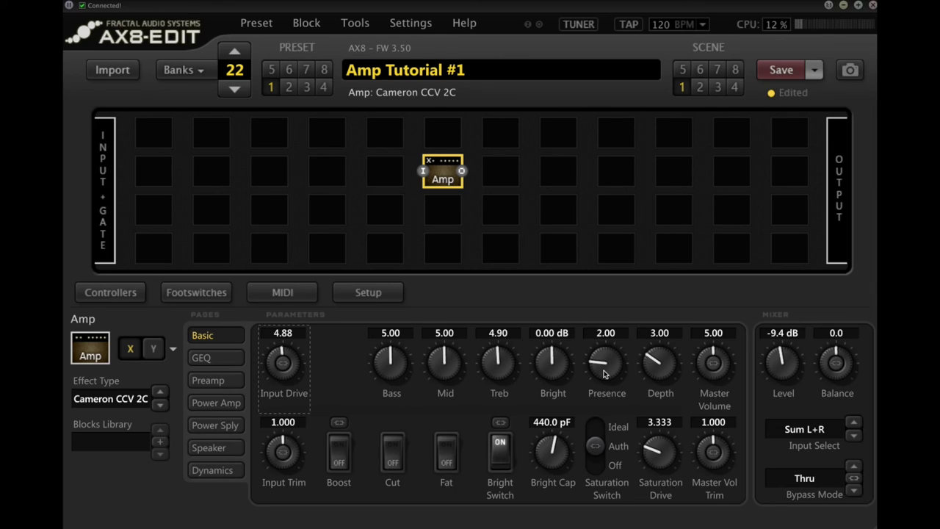
{"action": "scroll", "coordinate": [604, 374], "scroll_direction": "down", "scroll_amount": 3}
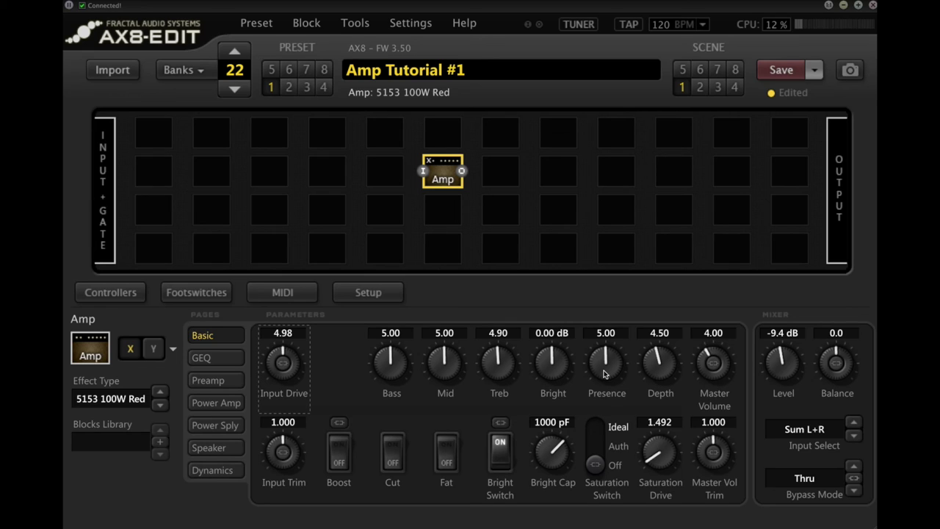
- Scroll the Effect Type from 5153 100W Red to AC-20 12AX7 B
{"action": "scroll", "coordinate": [132, 397], "scroll_direction": "down", "scroll_amount": 5}
- Raise the AC-20 amp's Depth to 2.57, checking the Power Amp page along the way
{"action": "left_click", "coordinate": [213, 404]}
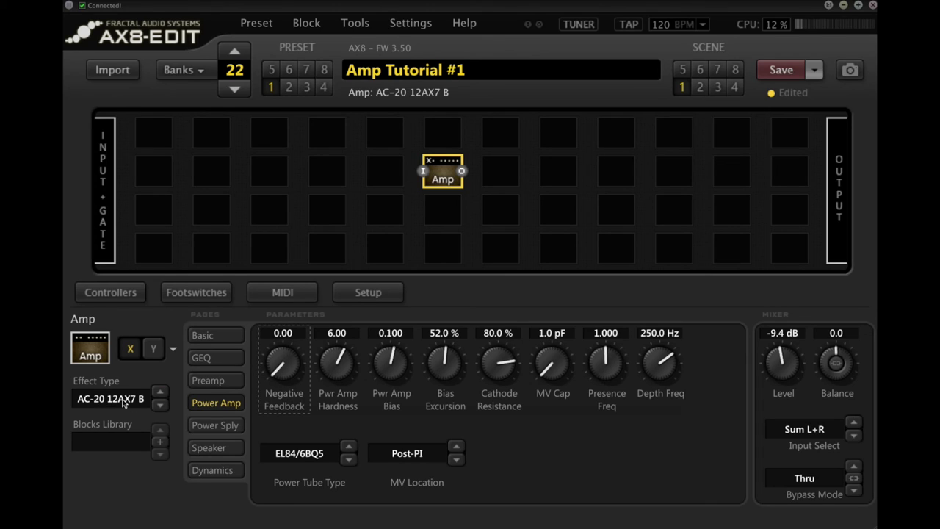
{"action": "left_click", "coordinate": [212, 337]}
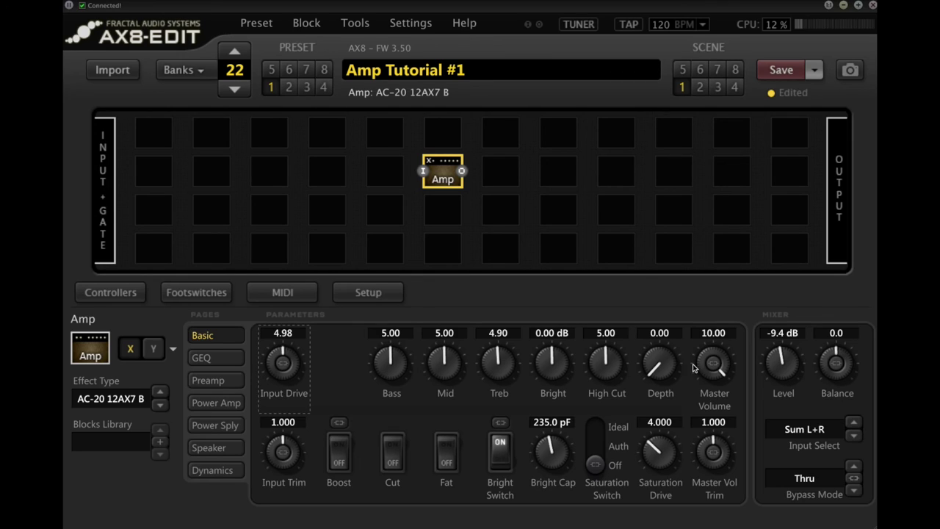
{"action": "left_click", "coordinate": [656, 367]}
{"action": "left_click", "coordinate": [216, 402]}
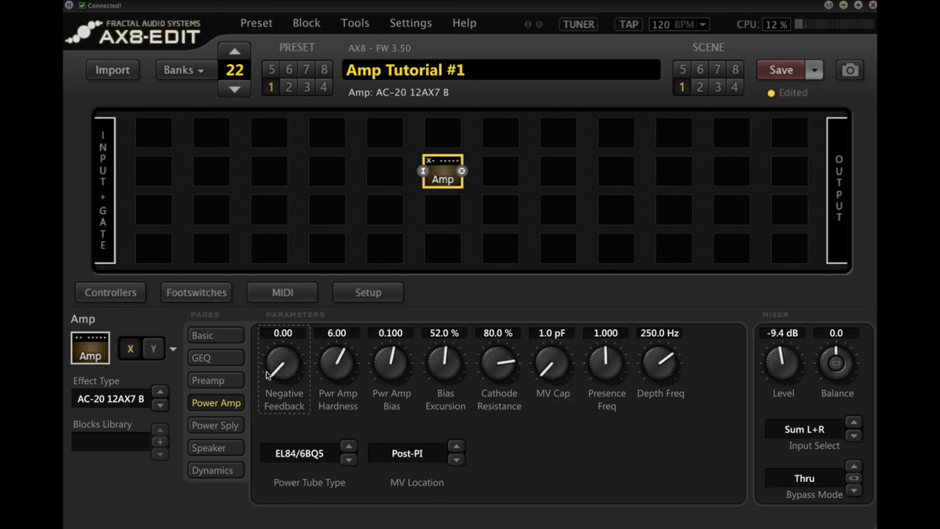
{"action": "left_click", "coordinate": [202, 336]}
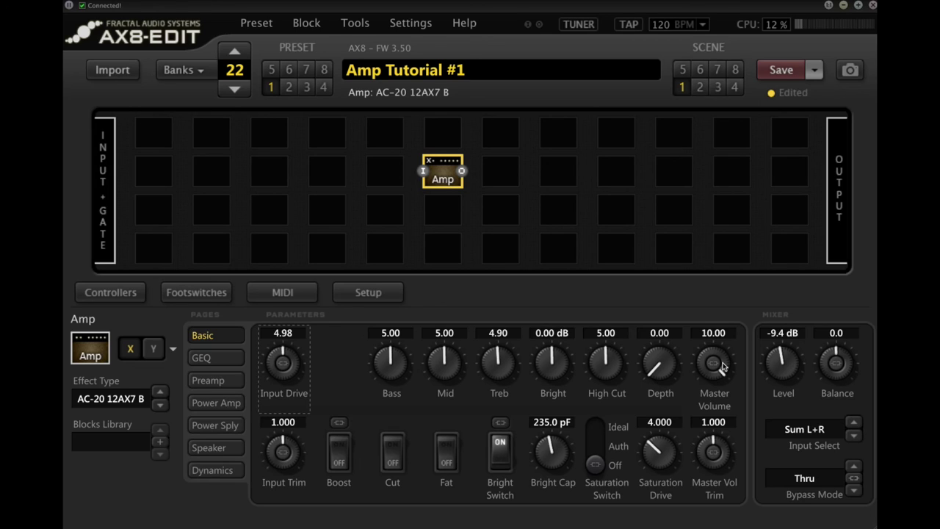
{"action": "left_click", "coordinate": [655, 364]}
{"action": "key", "text": "Up"}
- Raise Negative Feedback and set Master Volume to 10.00
{"action": "left_click", "coordinate": [215, 403]}
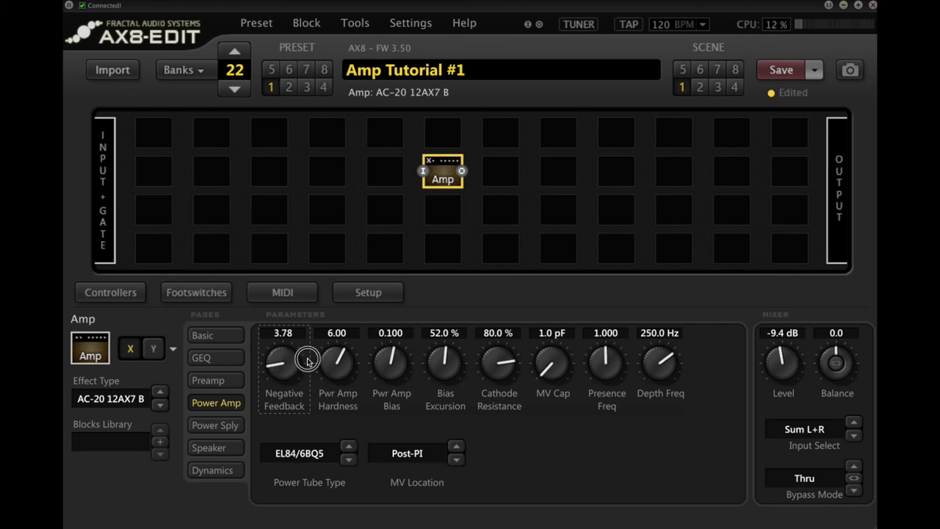
{"action": "left_click", "coordinate": [211, 340]}
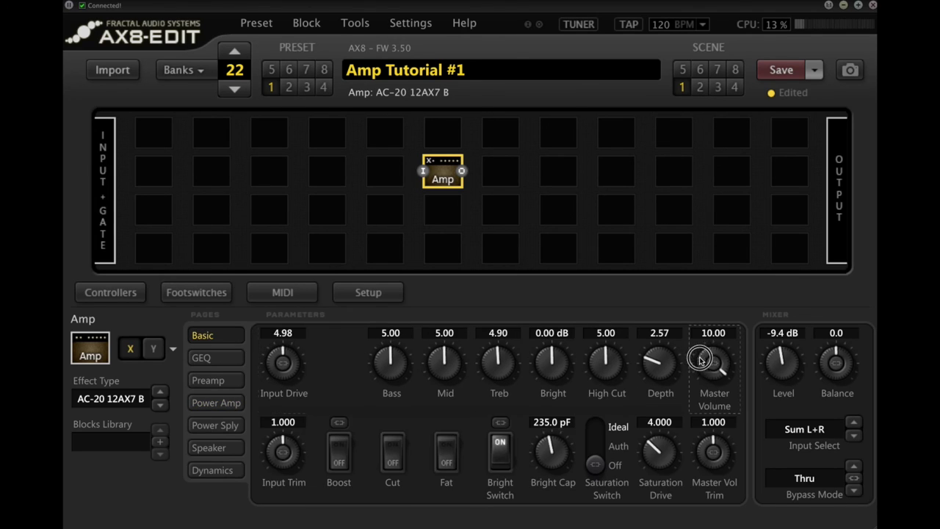
{"action": "left_click_drag", "start_coordinate": [692, 372], "coordinate": [865, 373]}
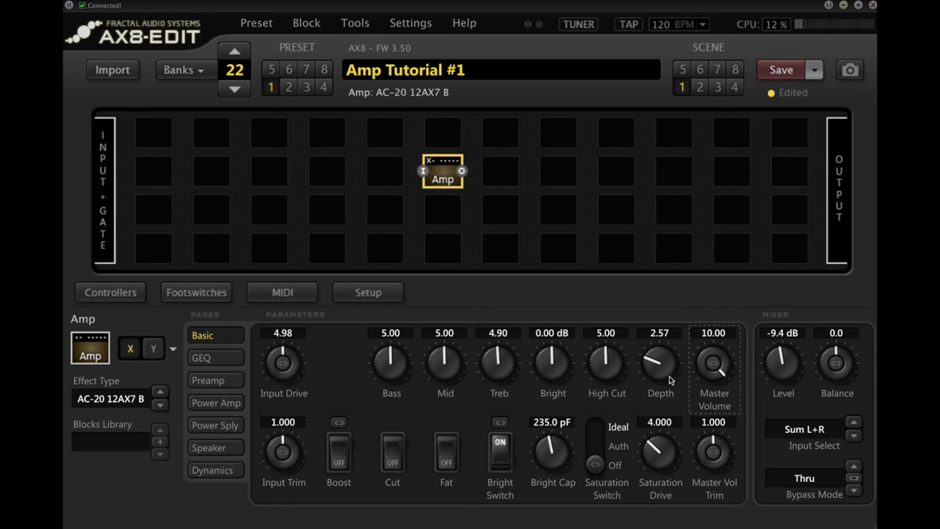
{"action": "left_click", "coordinate": [215, 403]}
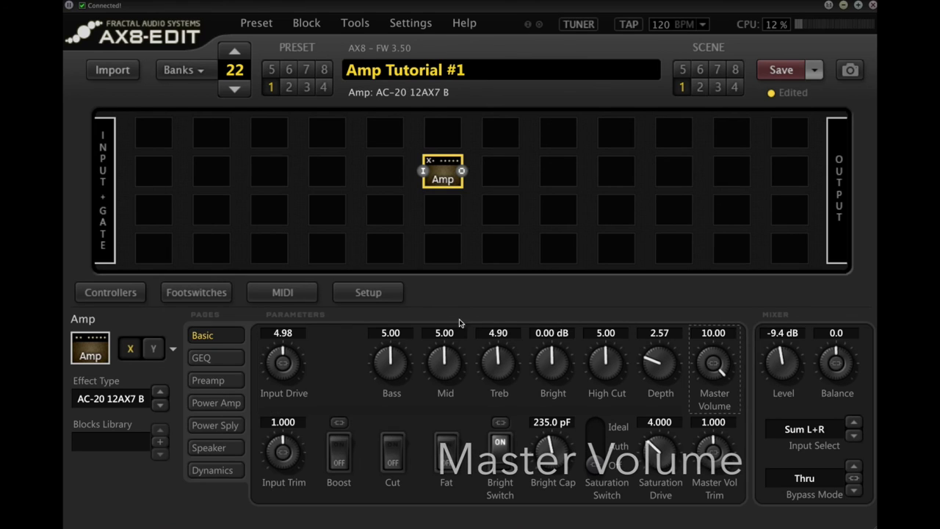
- Sweep Master Volume all the way down and back to 10.00
{"action": "left_click", "coordinate": [720, 335]}
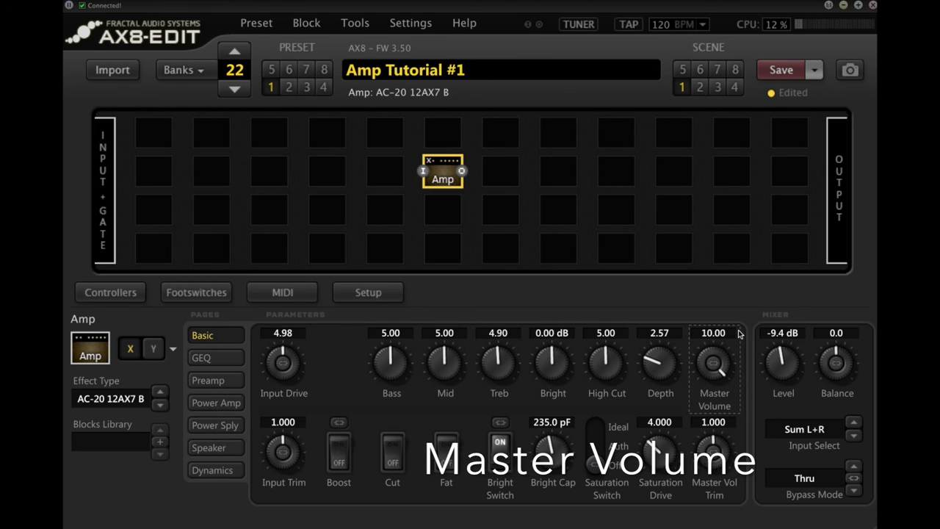
{"action": "scroll", "coordinate": [720, 335], "scroll_direction": "down", "scroll_amount": 2}
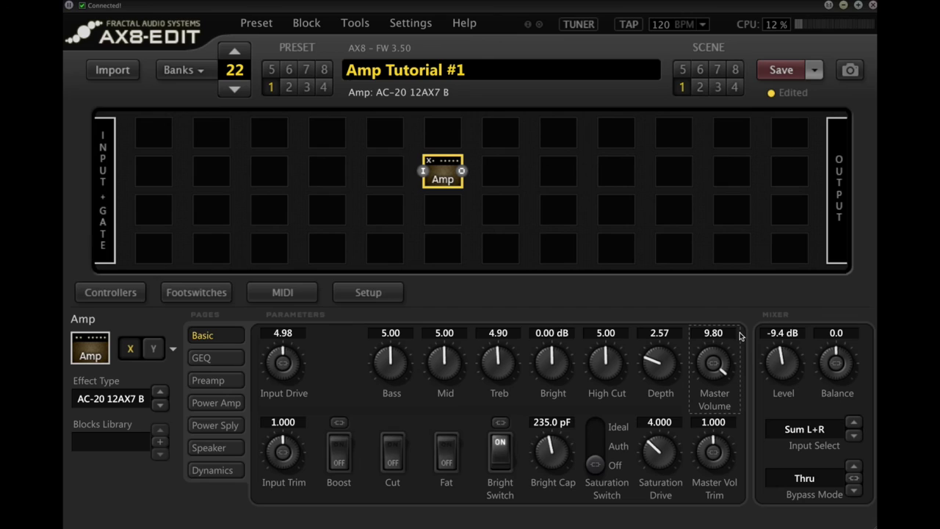
{"action": "scroll", "coordinate": [735, 335], "scroll_direction": "down", "scroll_amount": 1}
{"action": "mouse_move", "coordinate": [727, 357]}
{"action": "left_mouse_down"}
{"action": "mouse_move", "coordinate": [537, 352]}
{"action": "mouse_move", "coordinate": [66, 384]}
{"action": "mouse_move", "coordinate": [734, 351]}
{"action": "left_mouse_up"}
- Put the amp on 59 Bassguy and raise Input Drive to 6.19
{"action": "left_click", "coordinate": [114, 400]}
{"action": "key", "text": "Escape"}
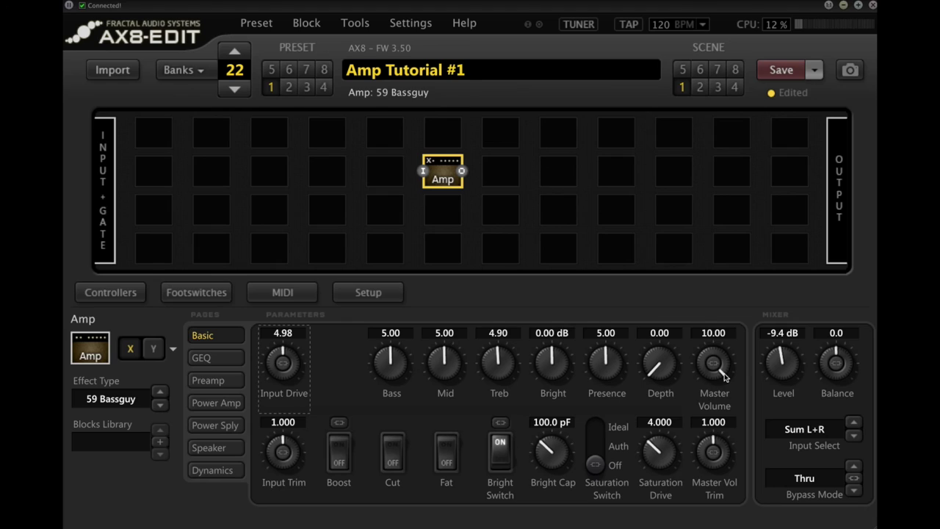
{"action": "scroll", "coordinate": [714, 362], "scroll_direction": "down", "scroll_amount": 2}
{"action": "scroll", "coordinate": [279, 370], "scroll_direction": "down", "scroll_amount": 1}
- Drop Supply Sag to P.A. OFF on the power supply page, then bring it back to 0.82
{"action": "left_click", "coordinate": [222, 426]}
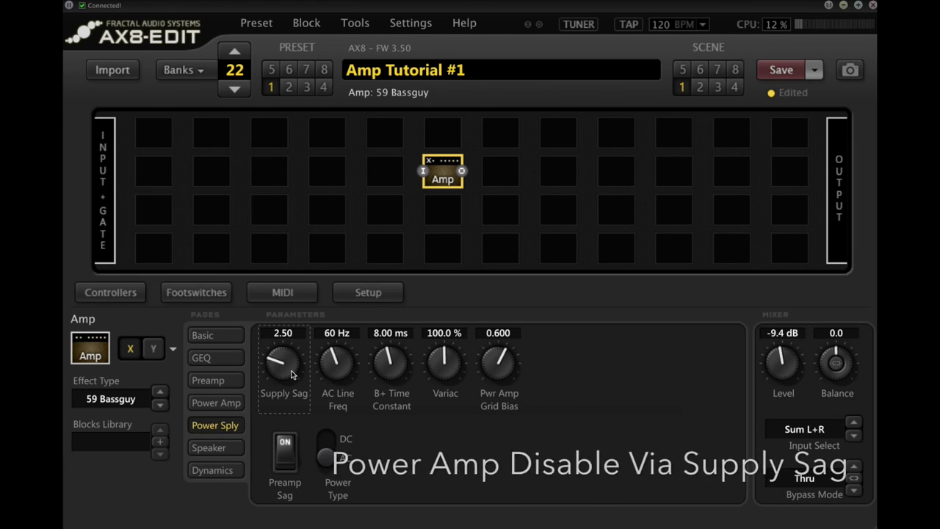
{"action": "left_click_drag", "start_coordinate": [284, 362], "coordinate": [283, 389]}
{"action": "left_click", "coordinate": [273, 338]}
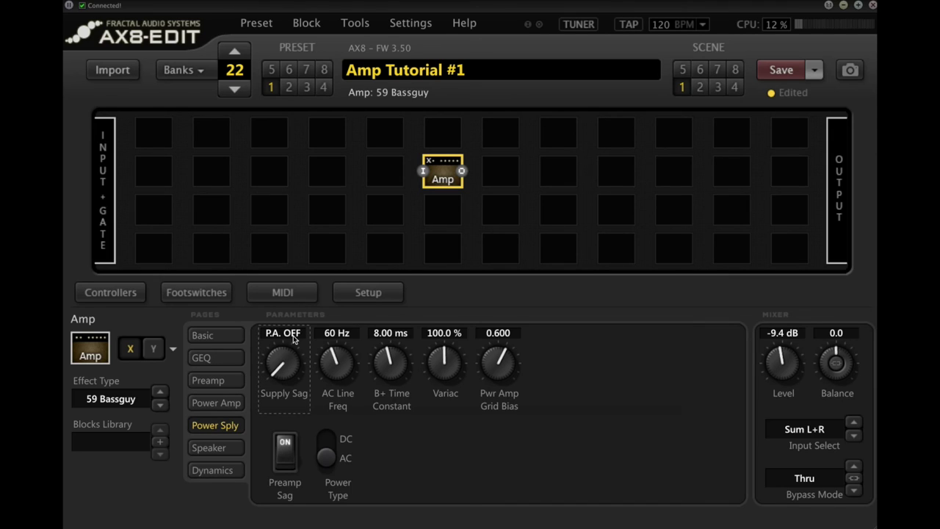
{"action": "scroll", "coordinate": [305, 356], "scroll_direction": "up", "scroll_amount": 8}
{"action": "left_click", "coordinate": [207, 336]}
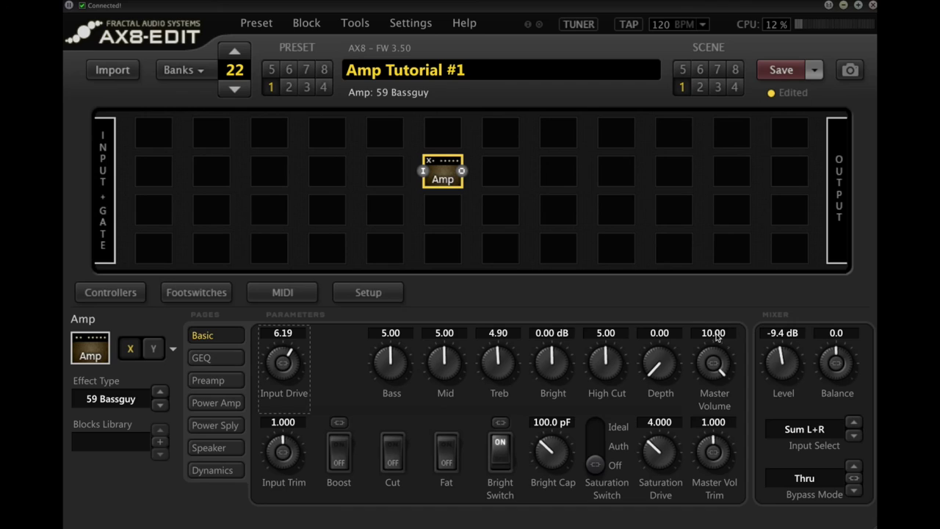
- Enter 2 as the Master Vol Trim, then correct it to 0.500
{"action": "left_click", "coordinate": [704, 462]}
{"action": "left_click", "coordinate": [713, 423]}
{"action": "type", "text": "2"}
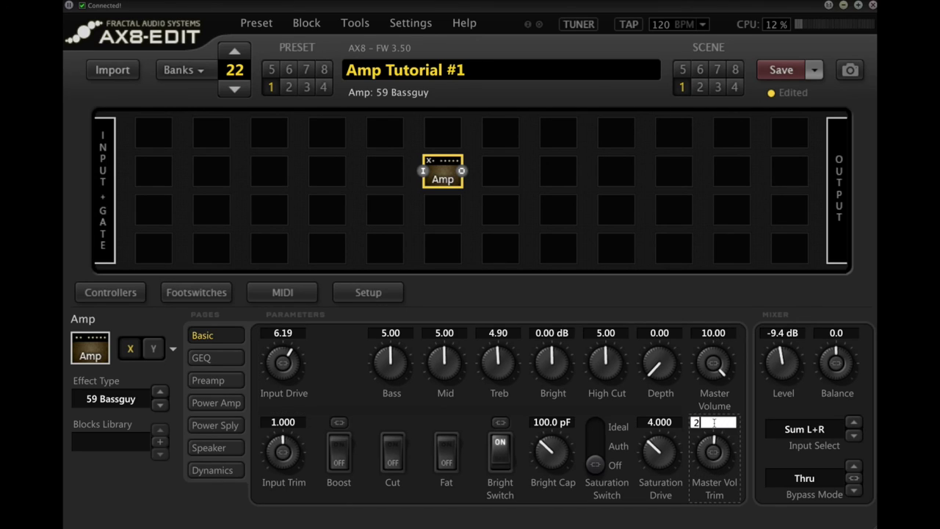
{"action": "key", "text": "Return"}
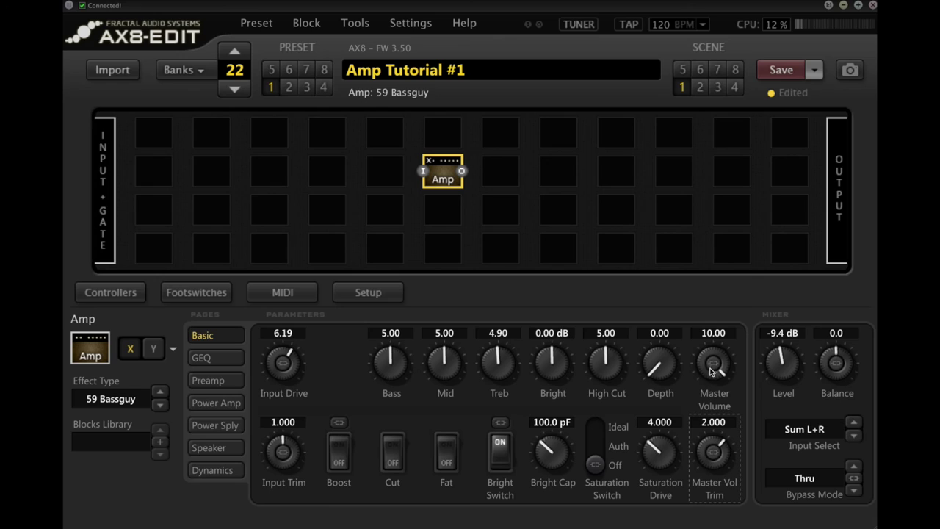
{"action": "left_click", "coordinate": [730, 425]}
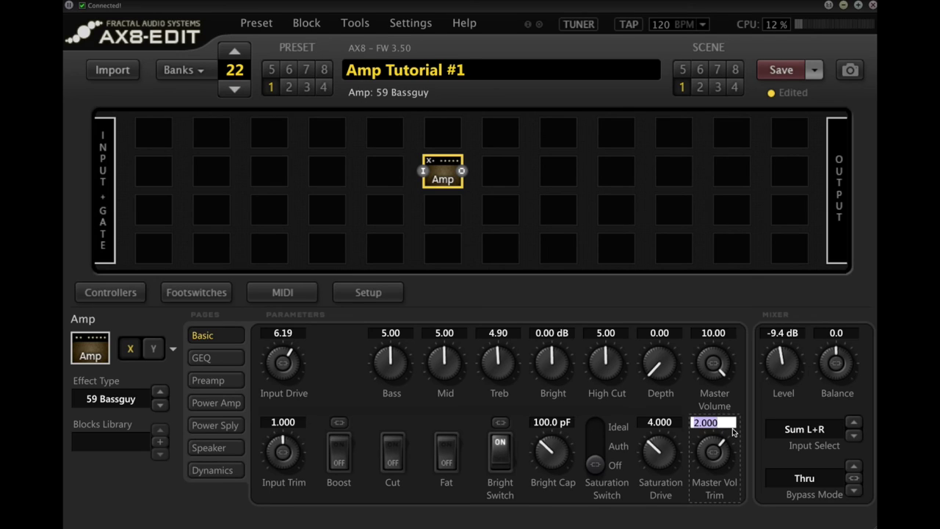
{"action": "type", "text": "."}
{"action": "key", "text": "Return"}
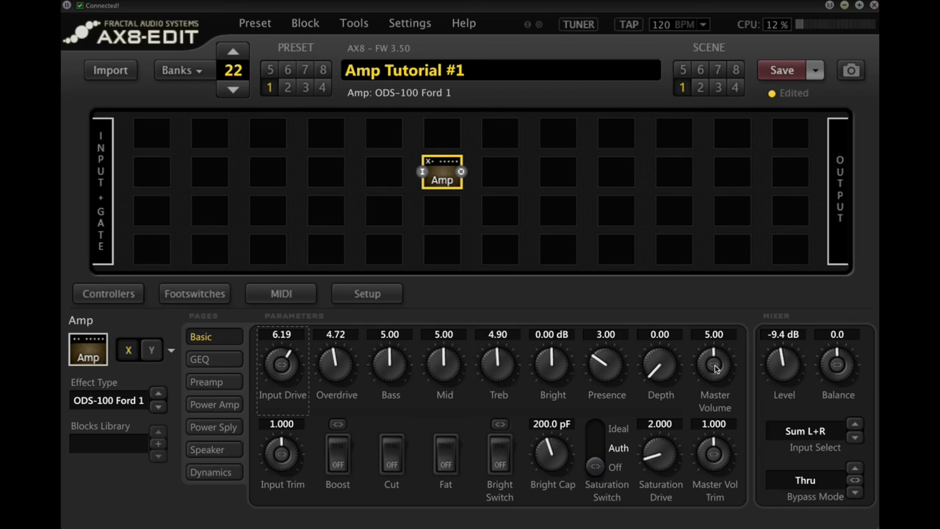
- Set the ODS-100 Ford 1 amp's Saturation Switch to Auth
{"action": "left_click", "coordinate": [627, 453]}
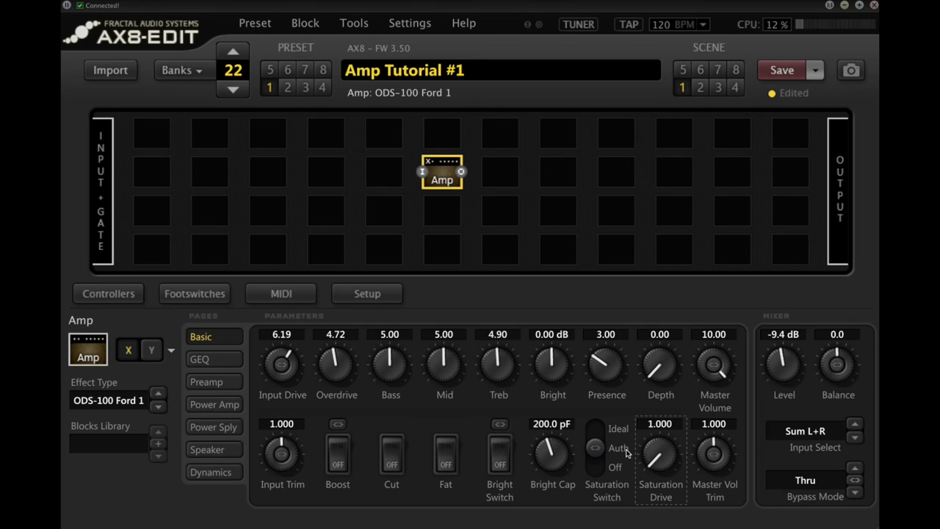